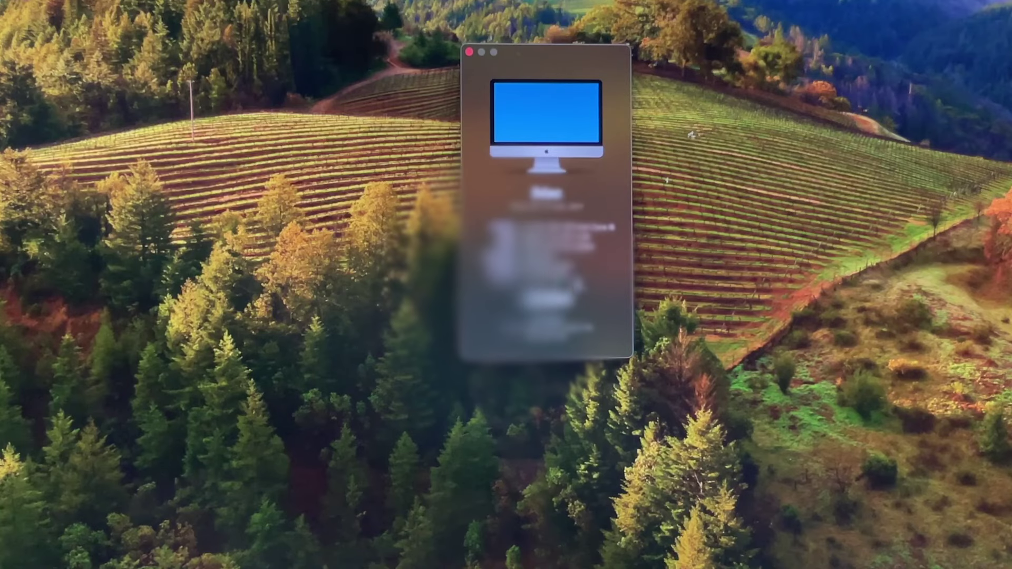
# - Close the Mac information and browser windows, and move Settings_TUF-AX5400.CFG from the Downloads folder to the Trash
pyautogui.click(469, 53)
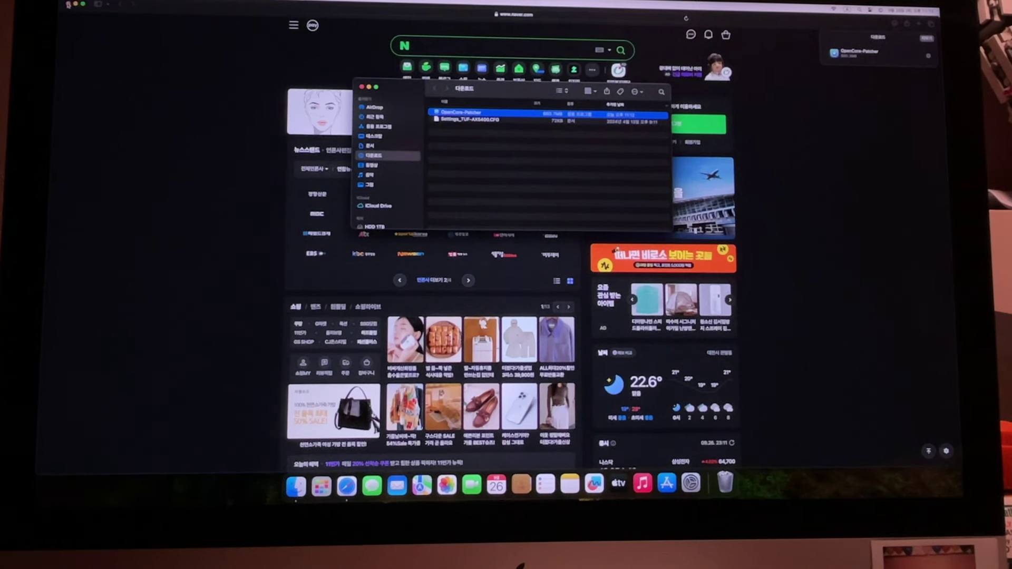
pyautogui.click(68, 4)
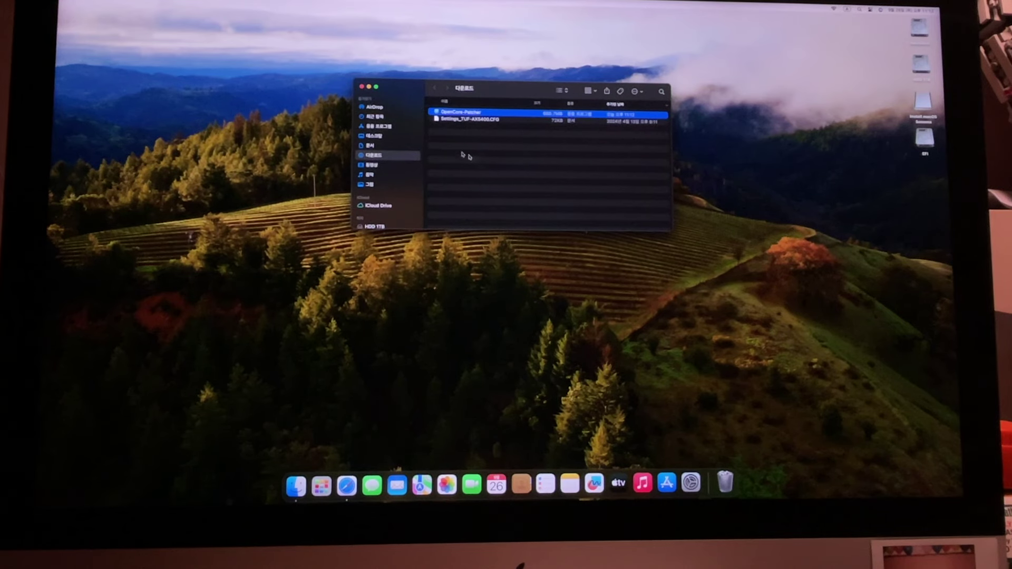
pyautogui.rightClick(461, 125)
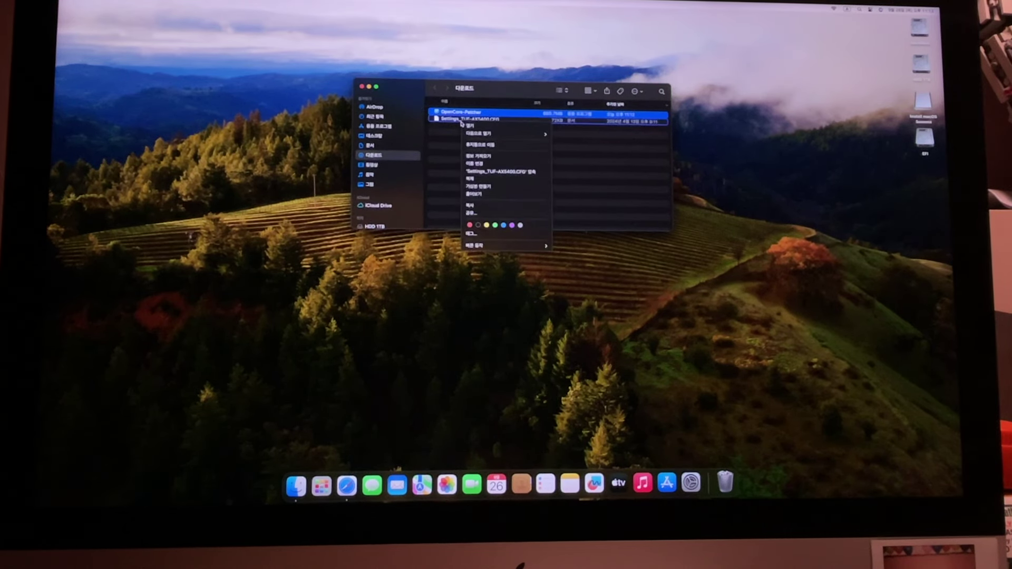
pyautogui.click(471, 145)
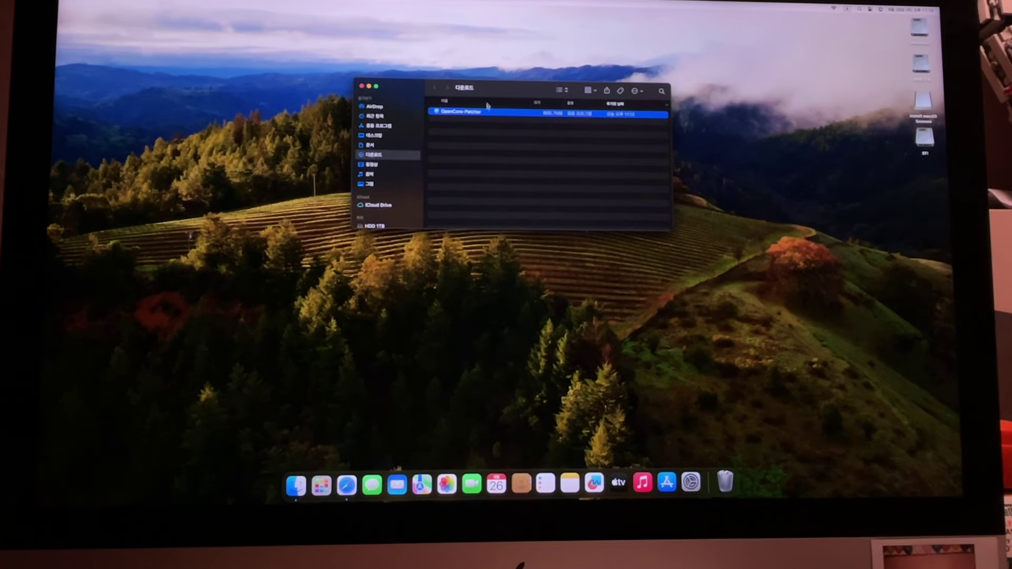
# - Move OpenCore-Patcher from the Downloads folder into the Applications folder, replacing the existing copy
pyautogui.moveTo(495, 91); pyautogui.dragTo(491, 177)
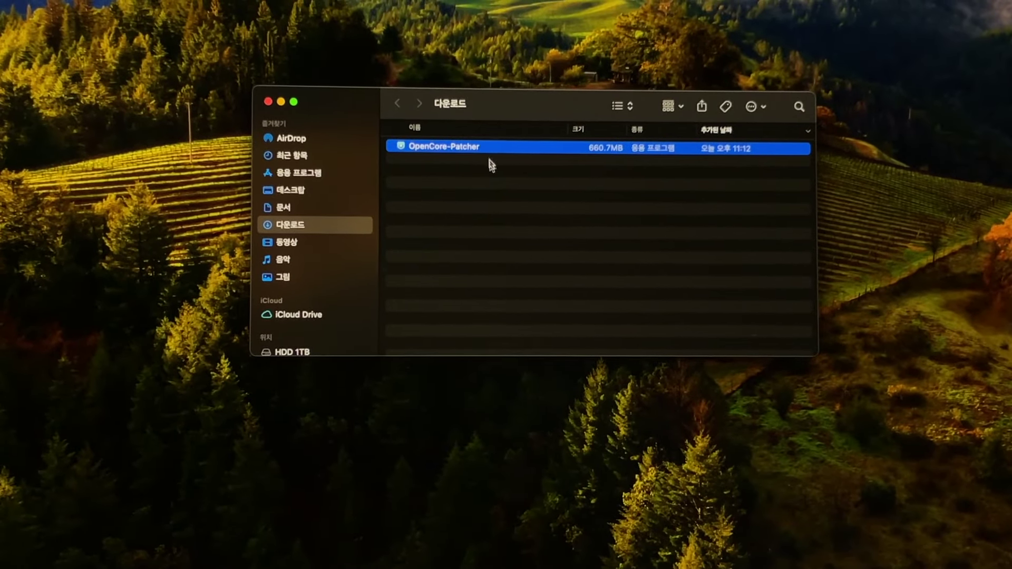
pyautogui.moveTo(463, 148); pyautogui.dragTo(333, 176)
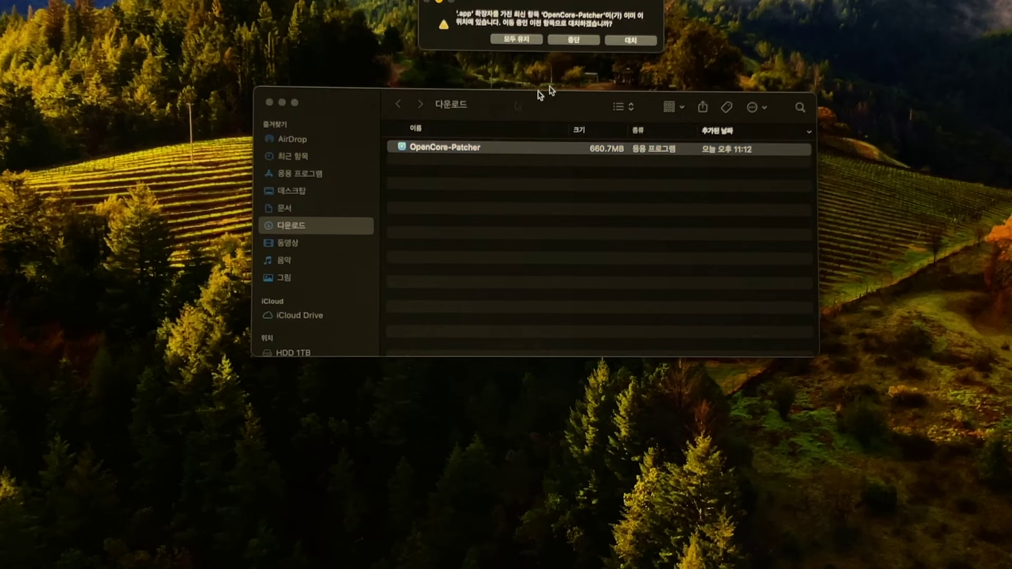
pyautogui.click(632, 41)
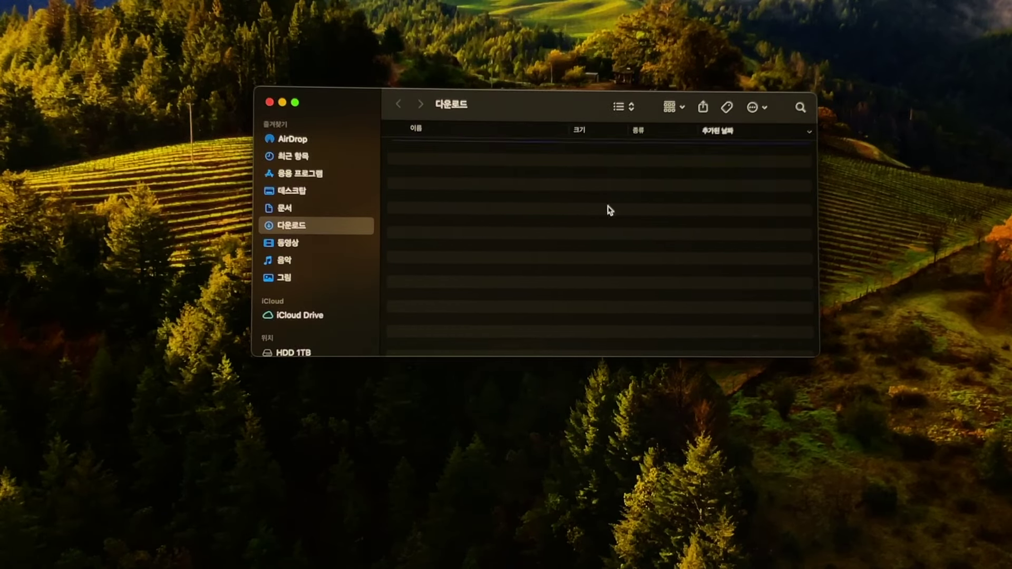
# - Launch OpenCore-Patcher from the Applications folder, close the Finder window and allow the downloaded app to open
pyautogui.click(309, 178)
pyautogui.scroll(-5, 627, 258)
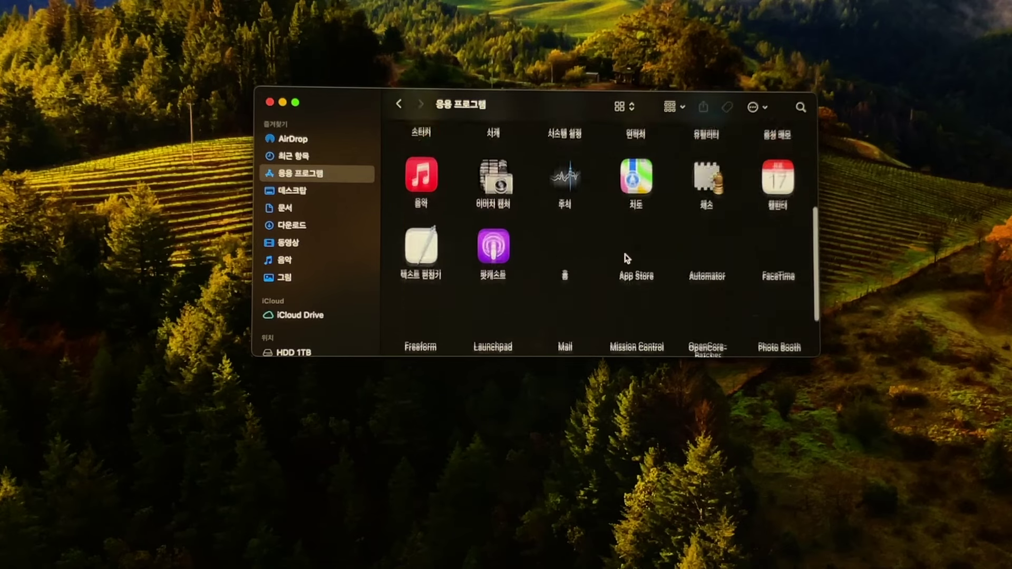
pyautogui.scroll(-5, 627, 259)
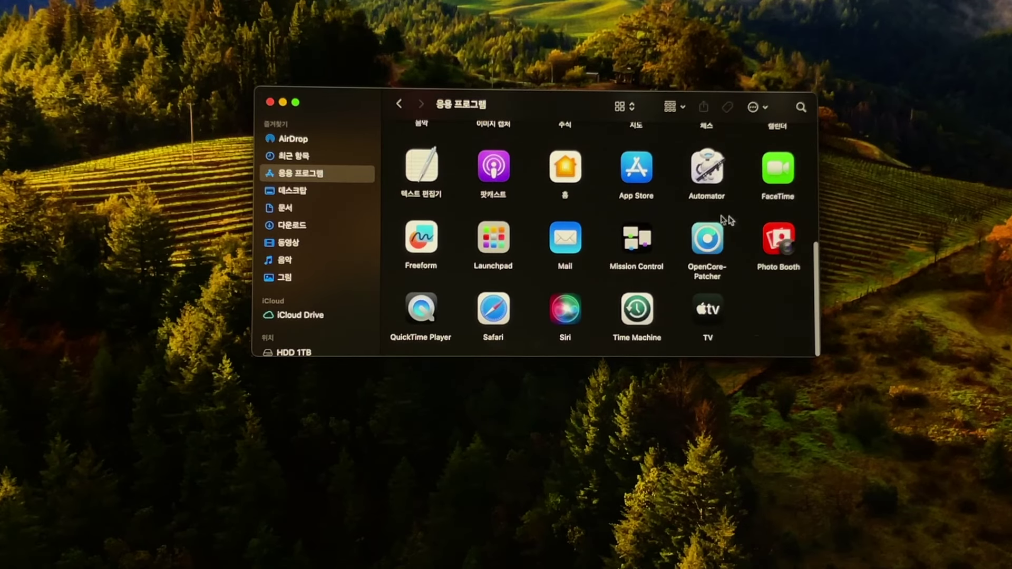
pyautogui.click(713, 241)
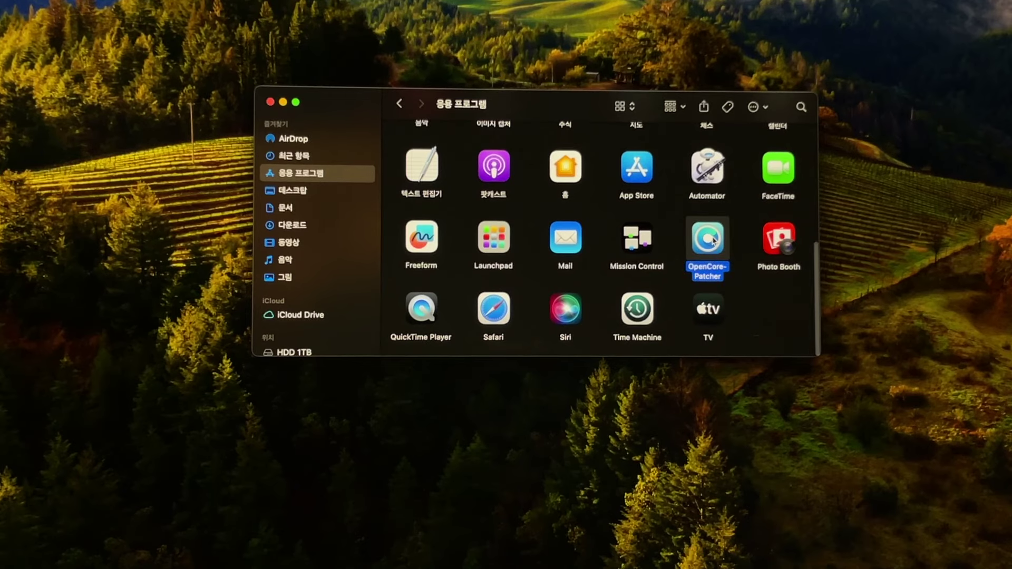
pyautogui.moveTo(271, 104); pyautogui.dragTo(269, 108)
pyautogui.click(268, 108)
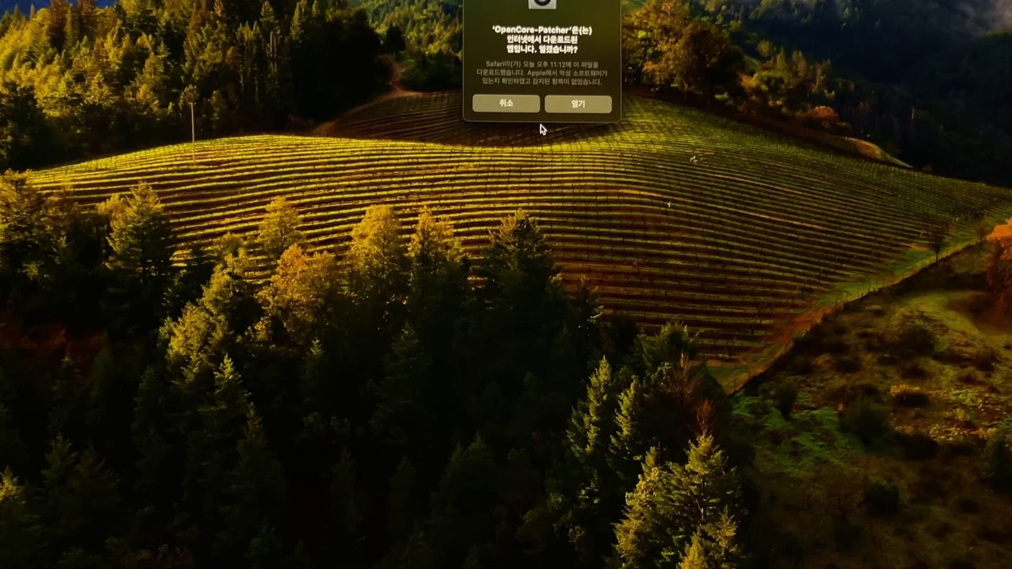
pyautogui.click(571, 111)
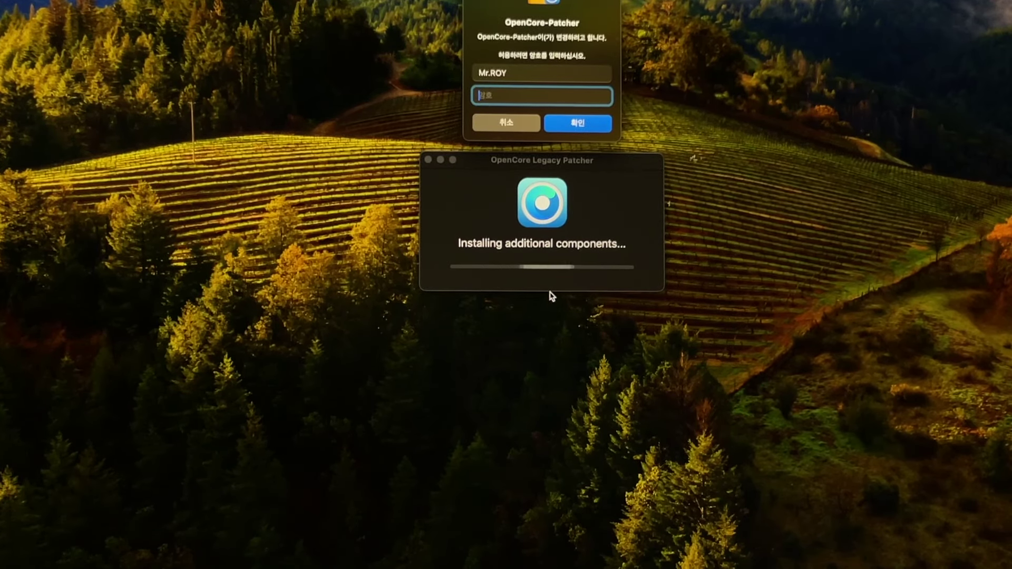
# - Enter the account password to authorize OpenCore-Patcher to install its additional components
pyautogui.write('****')
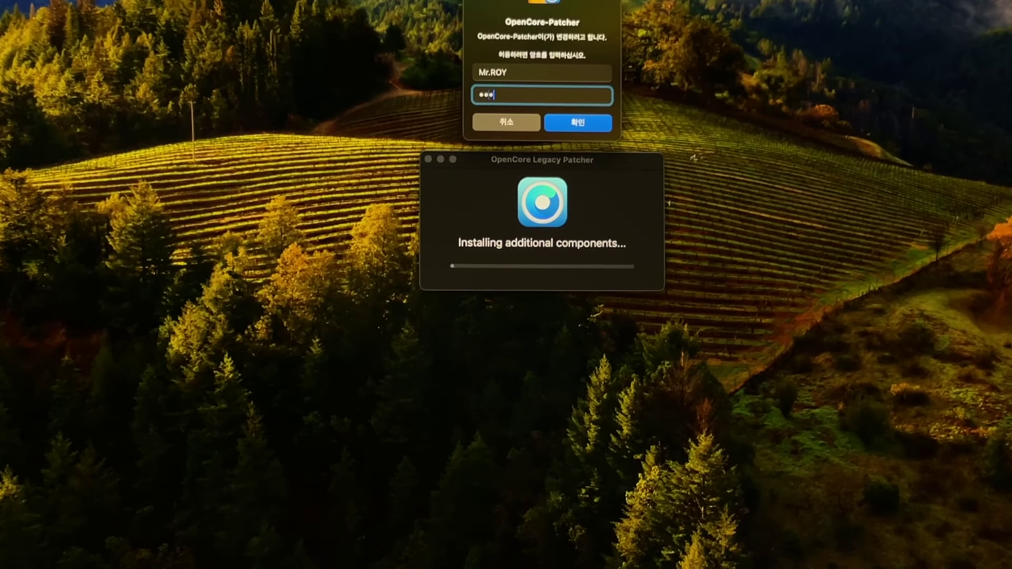
pyautogui.click(598, 124)
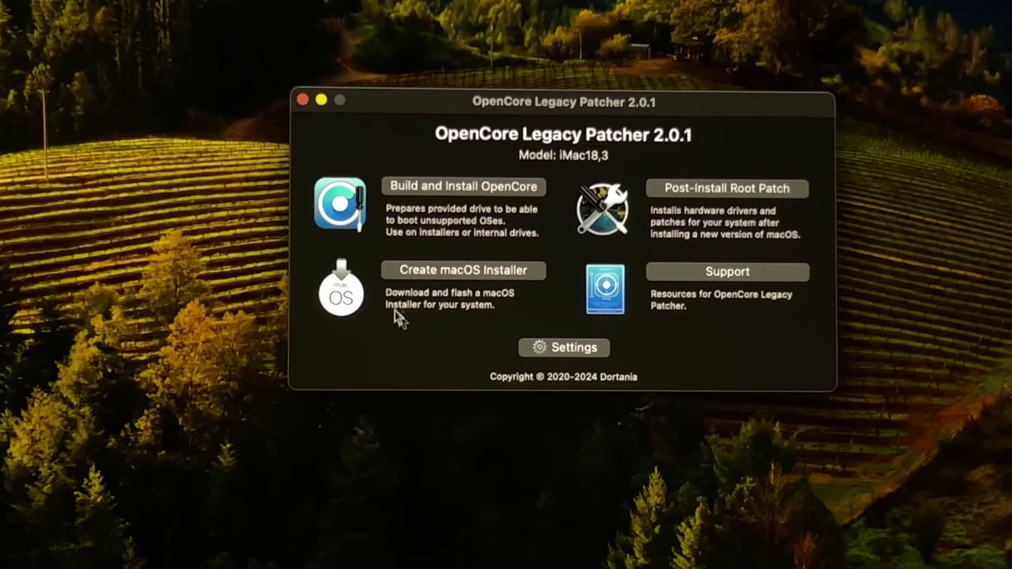
# - Create a macOS installer by downloading macOS Sequoia 15.0 (24A335) from the list of available versions
pyautogui.click(430, 280)
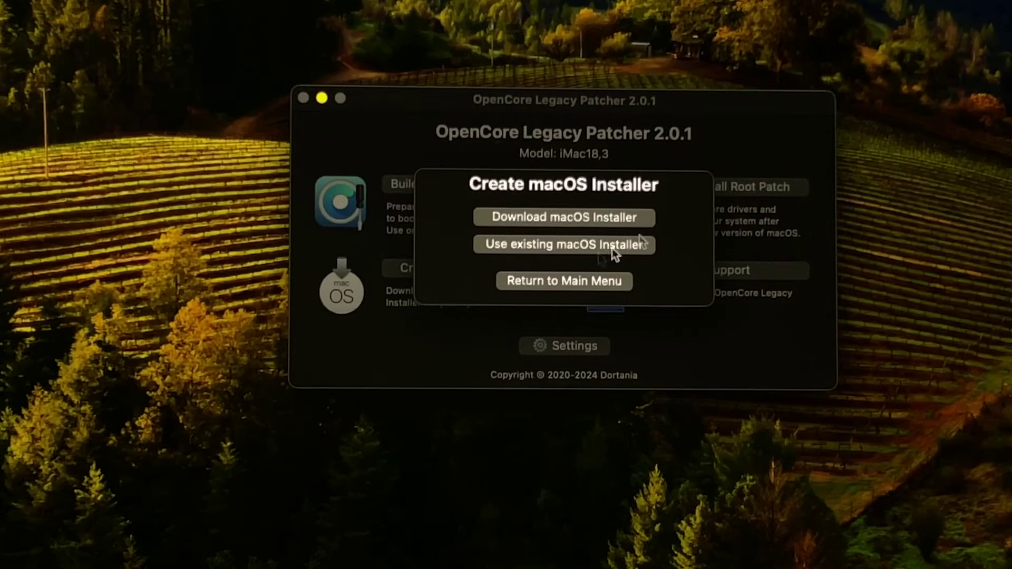
pyautogui.click(568, 217)
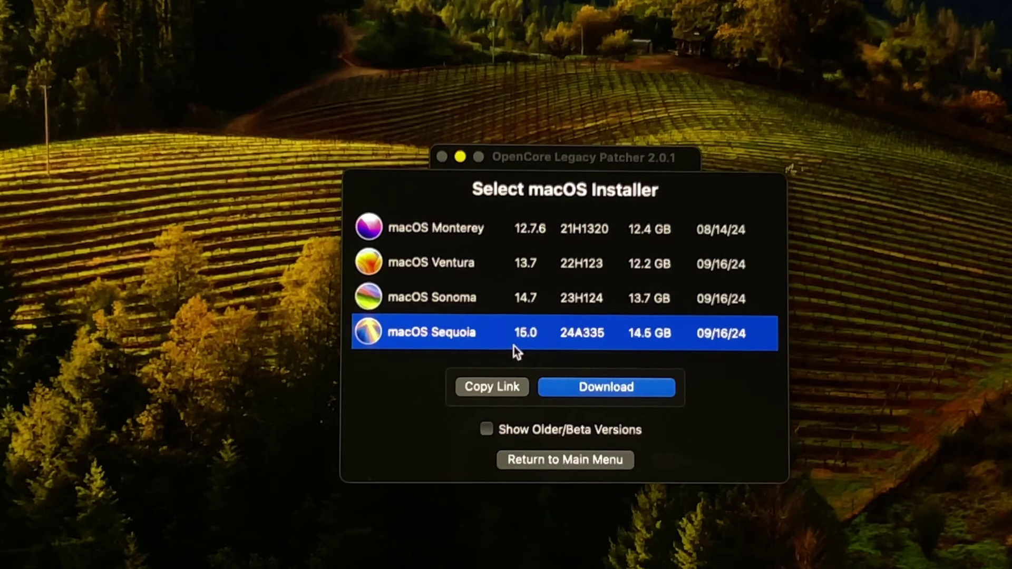
pyautogui.press('Up')
pyautogui.press('Up')
pyautogui.press('Up')
pyautogui.press('Down')
pyautogui.press('Down')
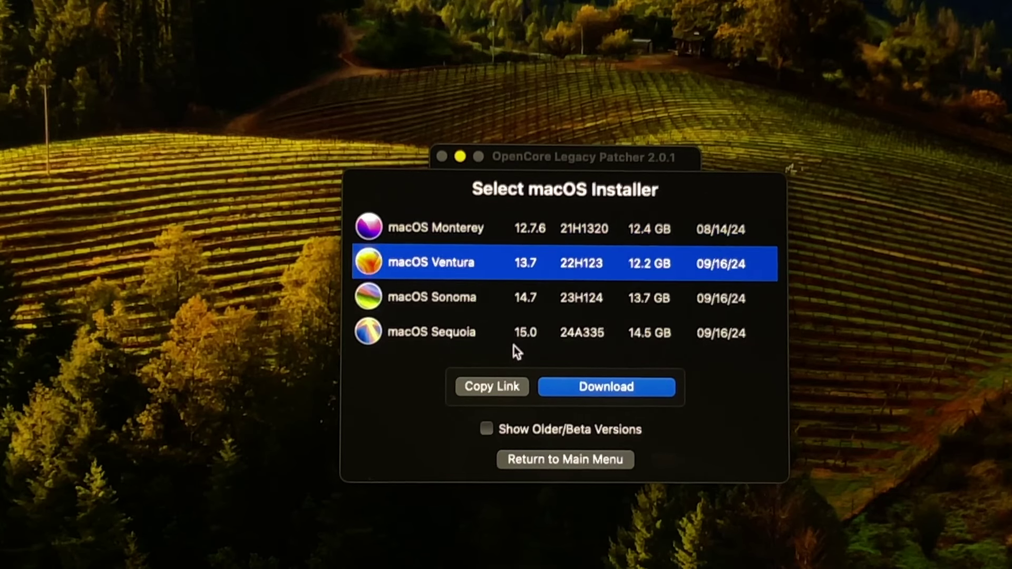
pyautogui.press('Down')
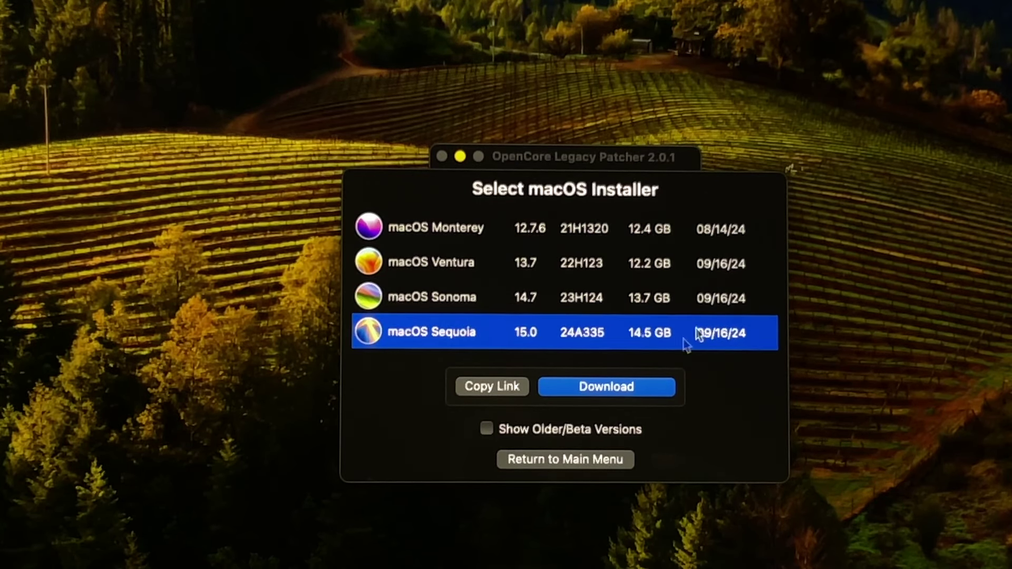
pyautogui.click(603, 386)
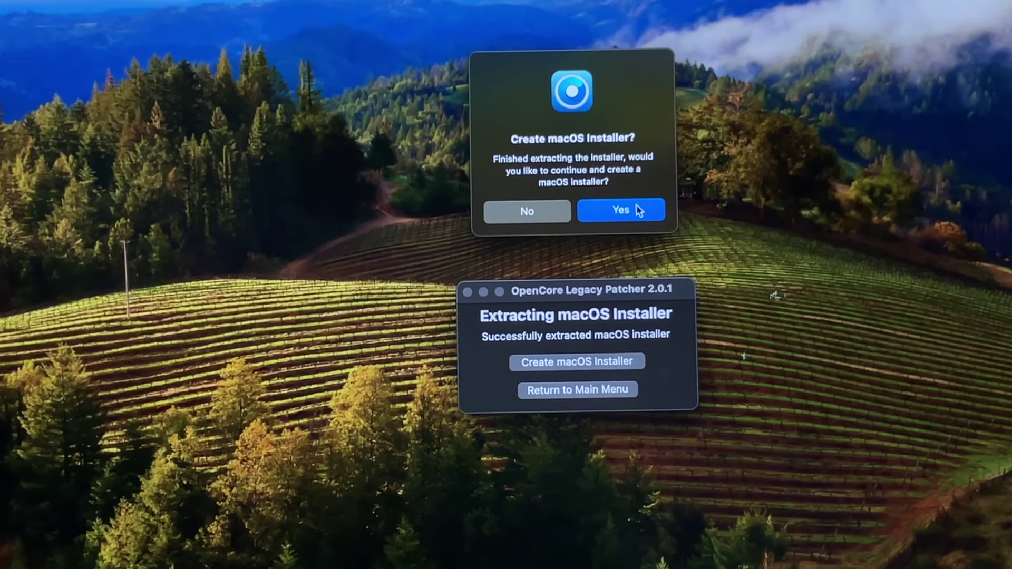
# - Create the macOS Sequoia 15.0 installer on disk3, the 31.0 GB USB DISK 3.0, and approve erasing it
pyautogui.click(641, 201)
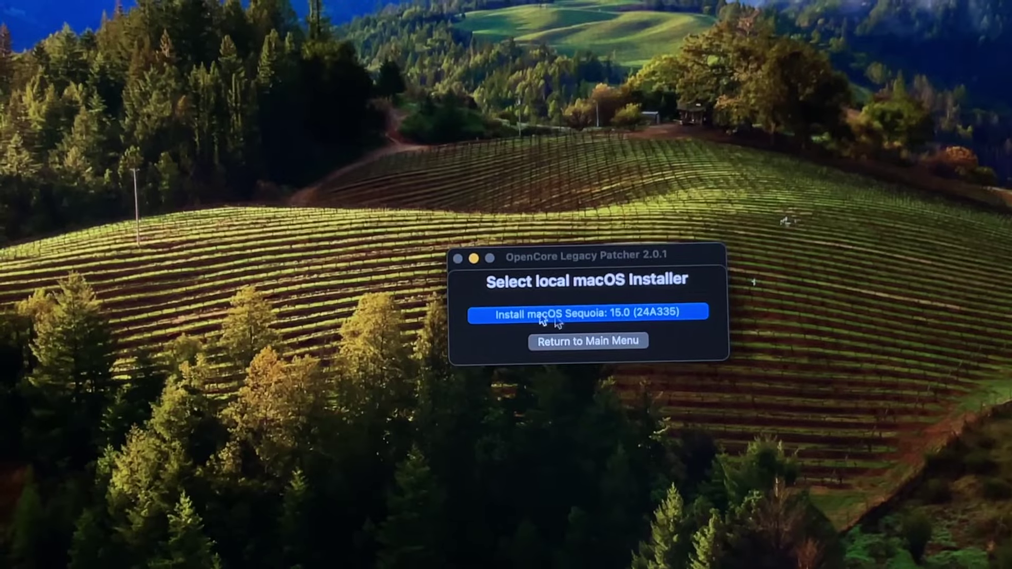
pyautogui.click(616, 314)
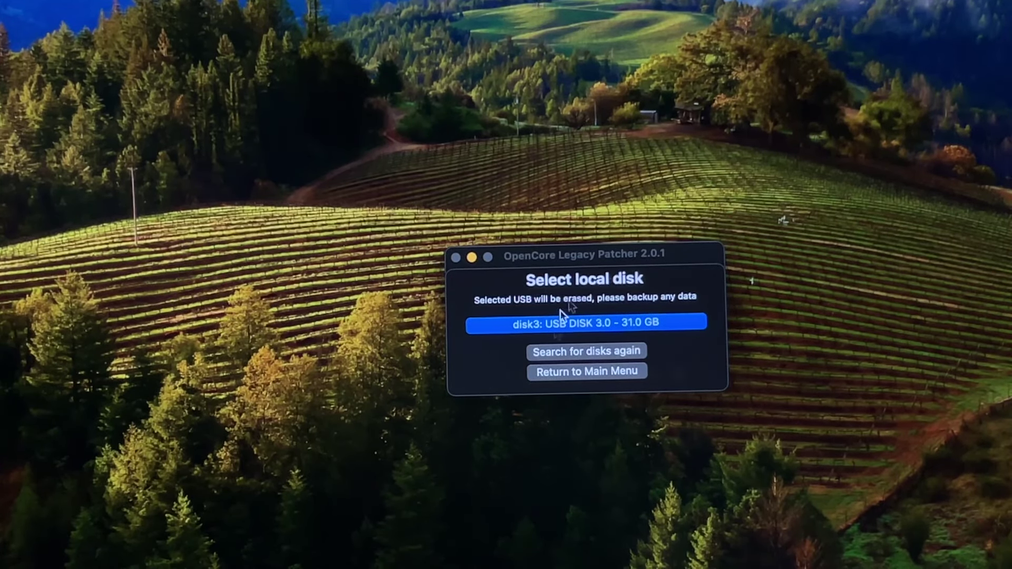
pyautogui.click(593, 322)
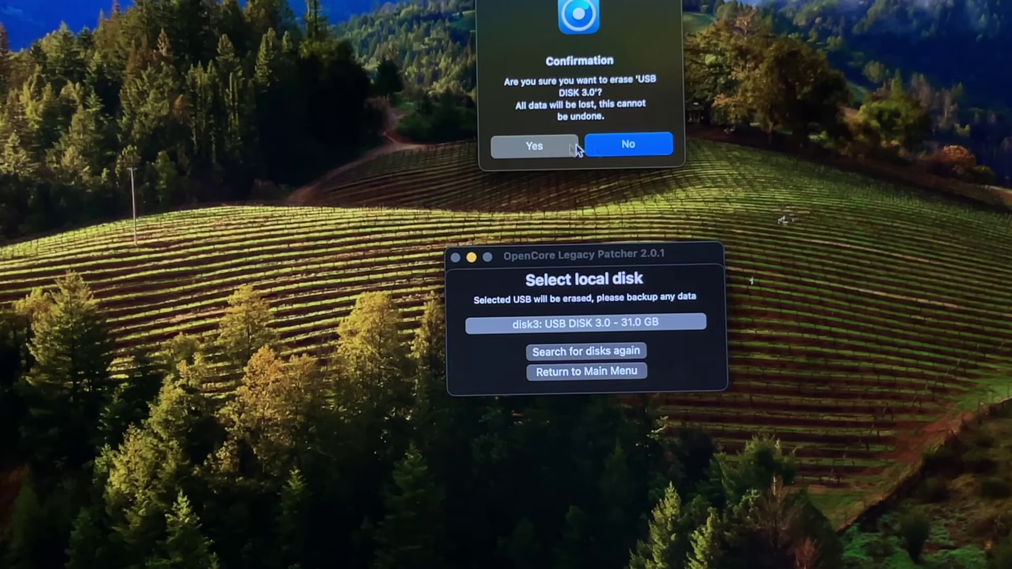
pyautogui.click(553, 148)
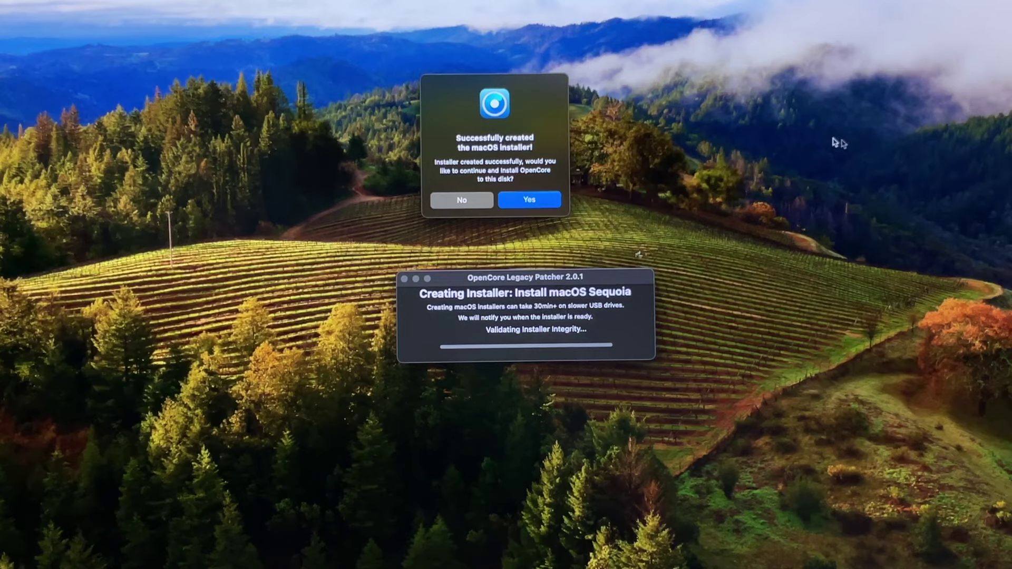
# - Build OpenCore, install it to the EFI volume disk3s1 on USB DISK 3.0, and request a reboot
pyautogui.click(538, 200)
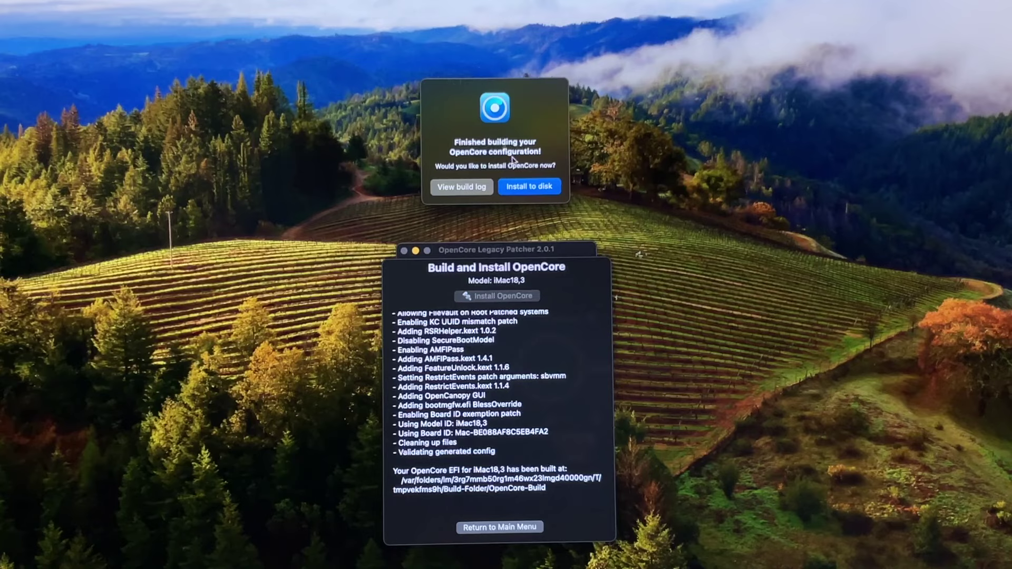
pyautogui.click(539, 190)
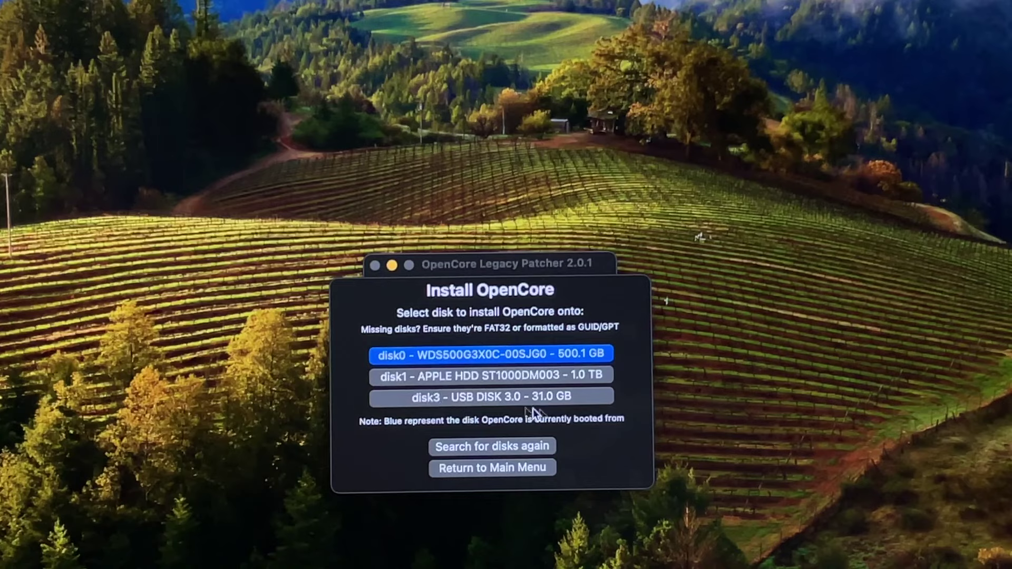
pyautogui.click(485, 401)
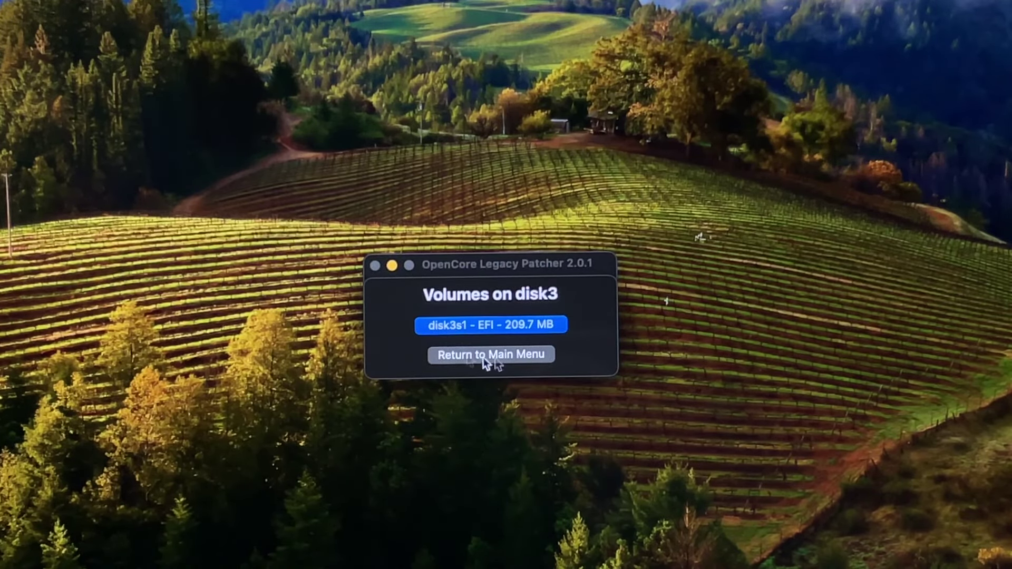
pyautogui.click(498, 329)
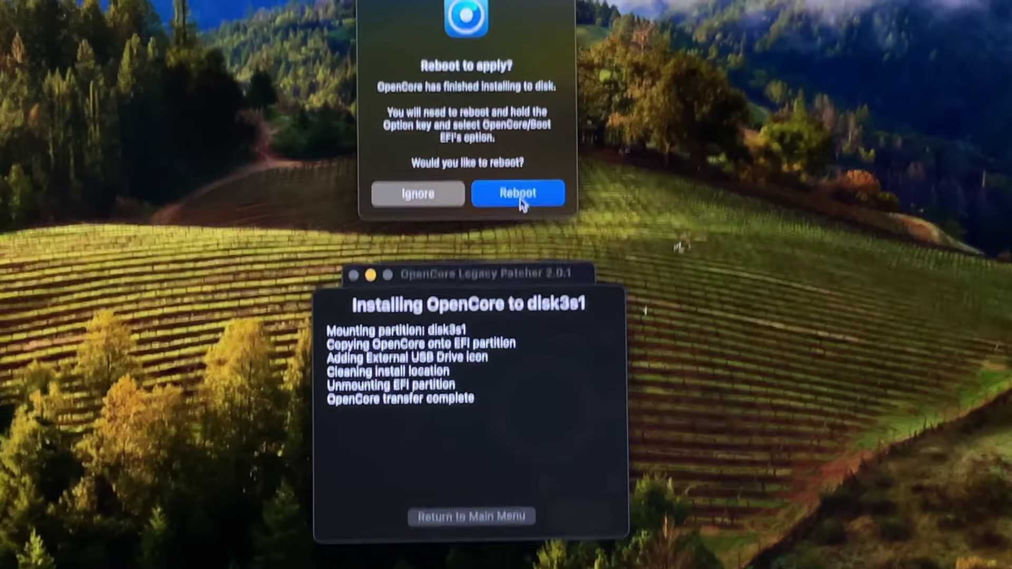
pyautogui.click(520, 199)
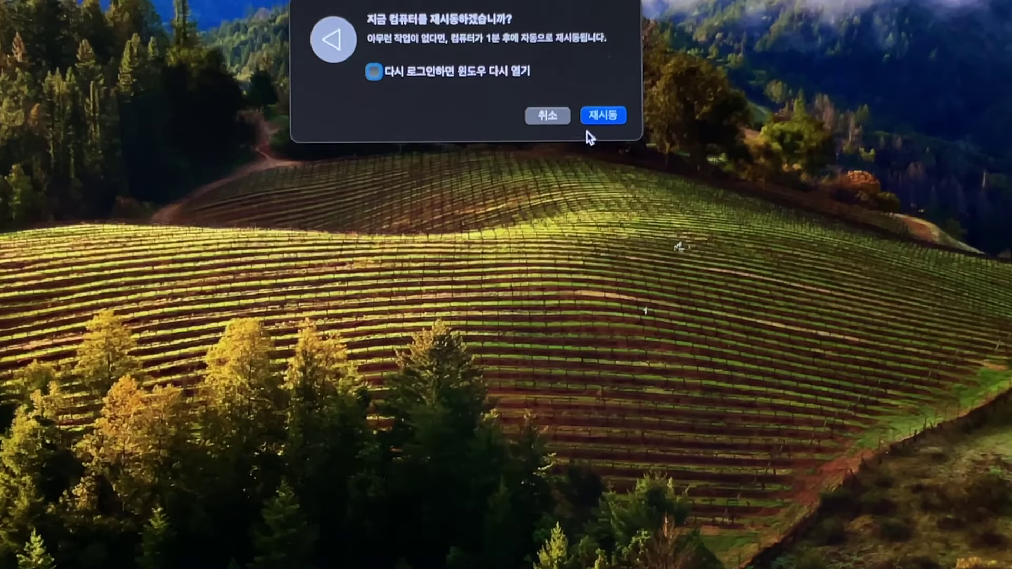